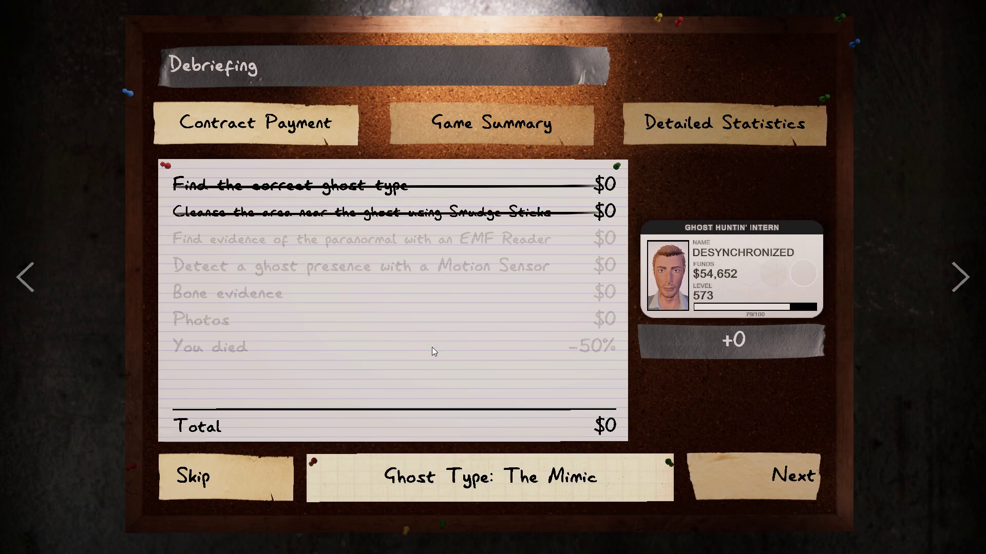
- Skip the debriefing tally to show every contract payment row and the $22 total
{"action": "left_click", "coordinate": [260, 463]}
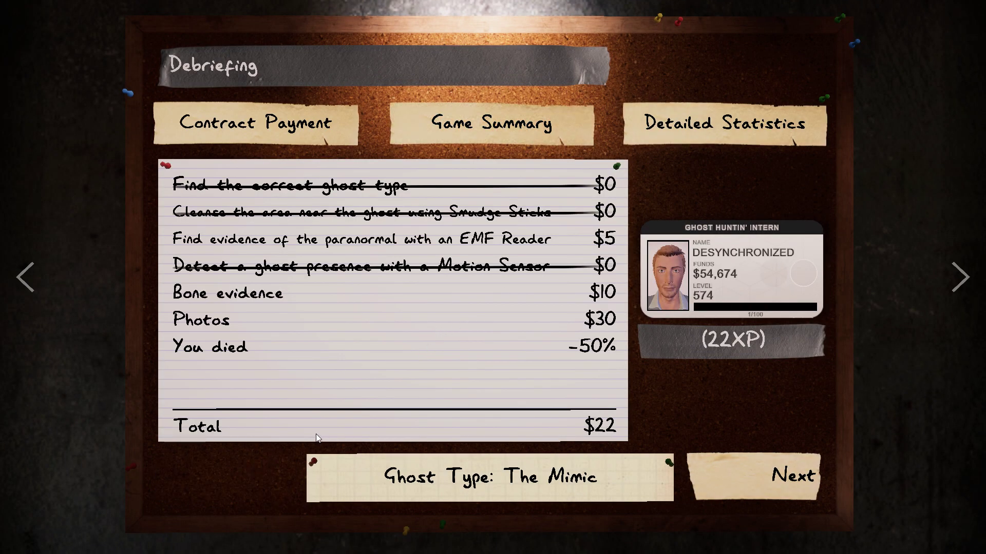